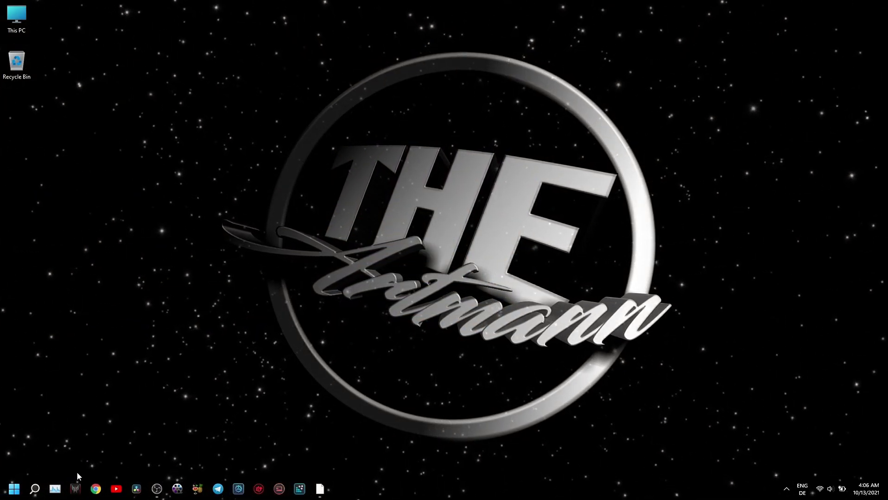
Launch Chrome, go to rufus.ie and open the downloads index listing rufus-3.16_BETA2 down to 3.13.
click(96, 490)
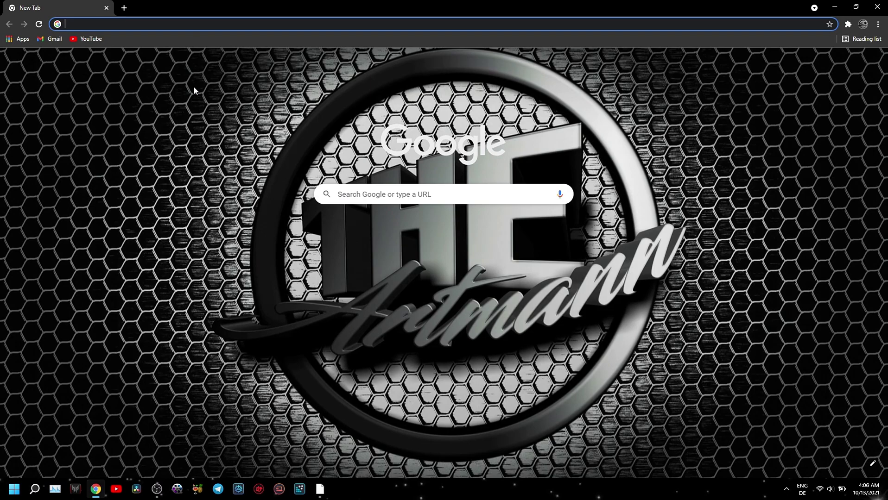
click(188, 27)
text(rufus.)
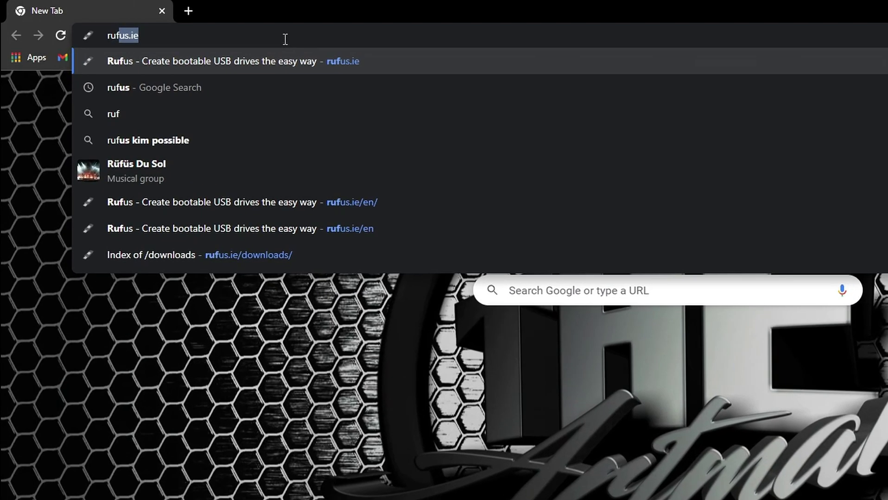
text(ie/)
key(Return)
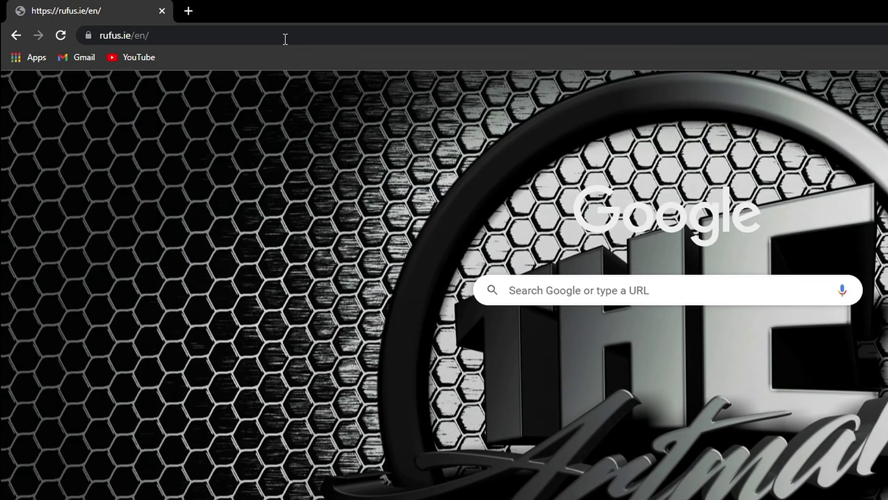
scroll(284, 342, down, 12)
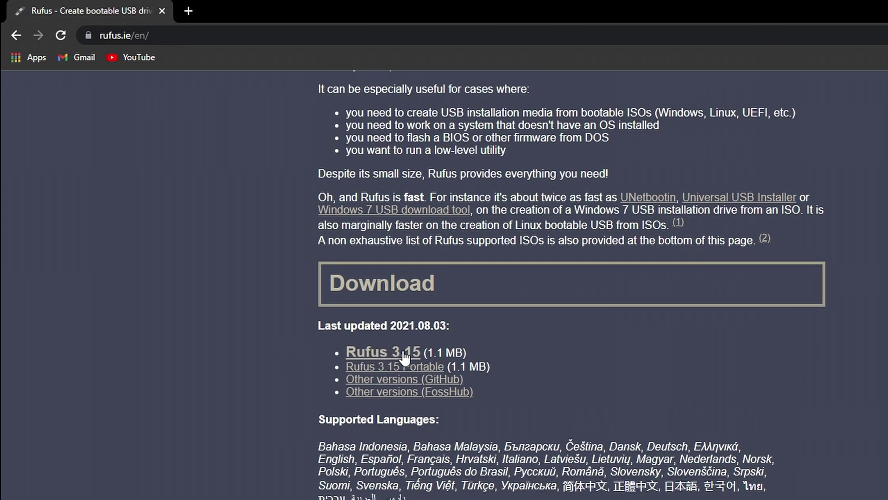
click(395, 381)
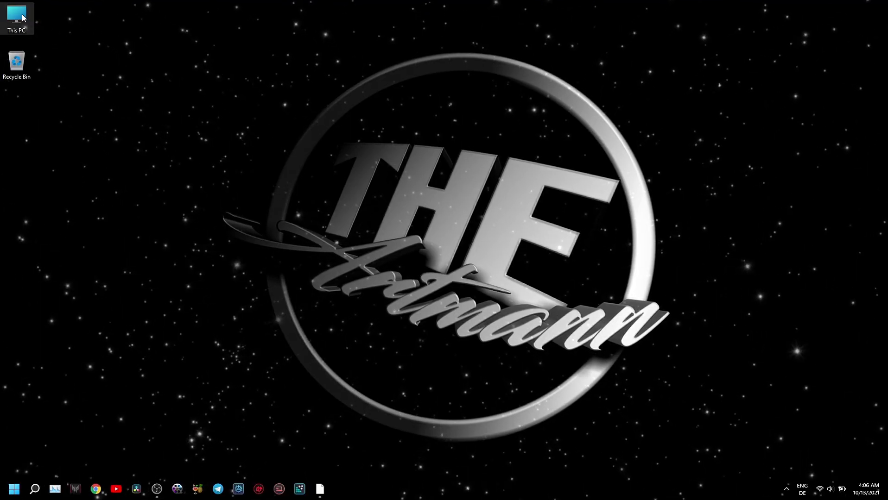
Launch the Rufus 3.16 beta from Downloads so it detects SANDISK USB (E:) 16 GB.
double_click(19, 16)
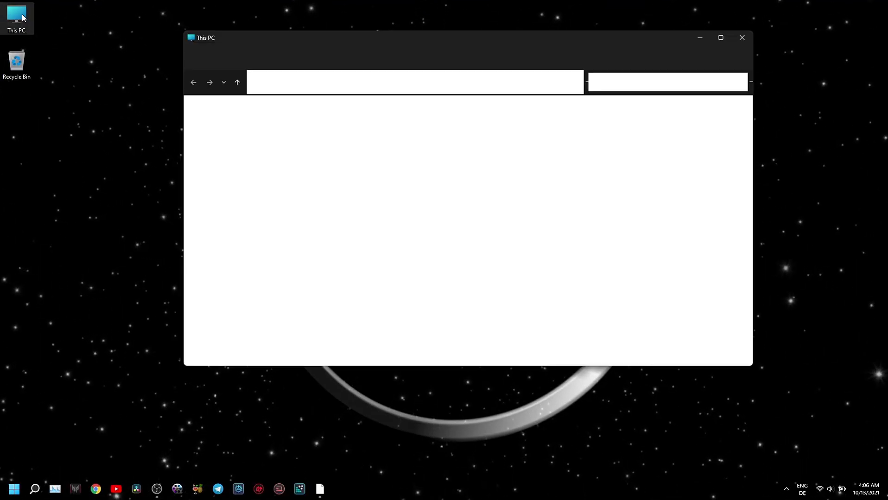
double_click(531, 119)
double_click(307, 116)
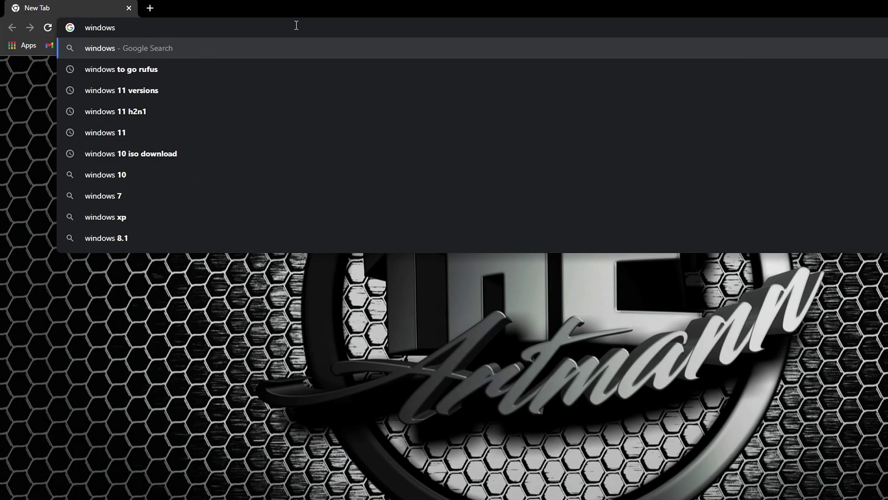
Search 'windows 11 iso' and request the Windows 11 disk image download on Microsoft's page.
text(11 )
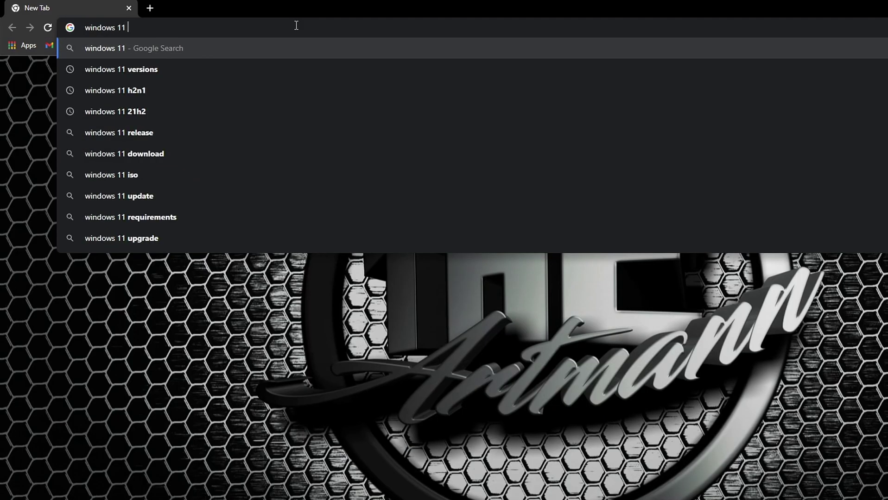
text(iso)
click(267, 48)
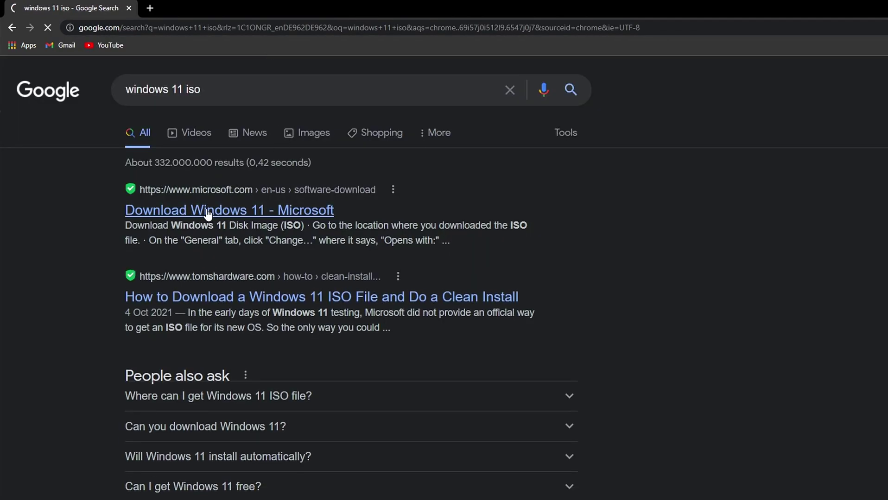
scroll(185, 374, down, 3)
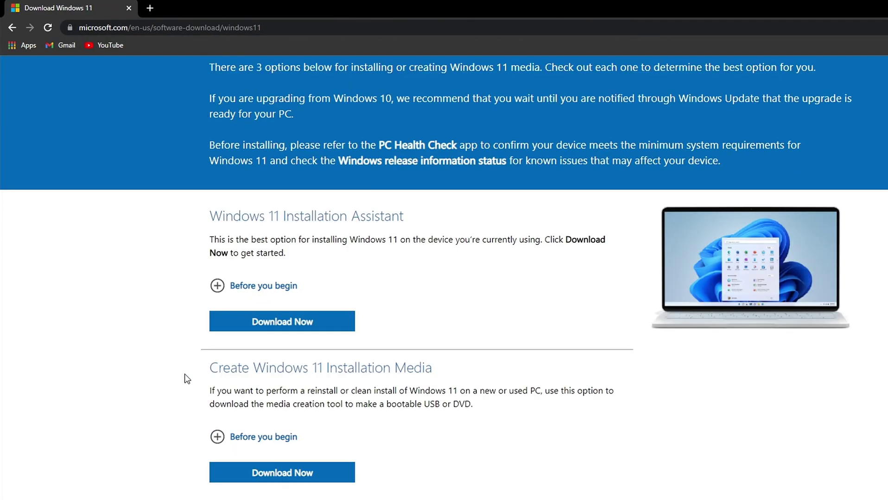
scroll(453, 377, down, 3)
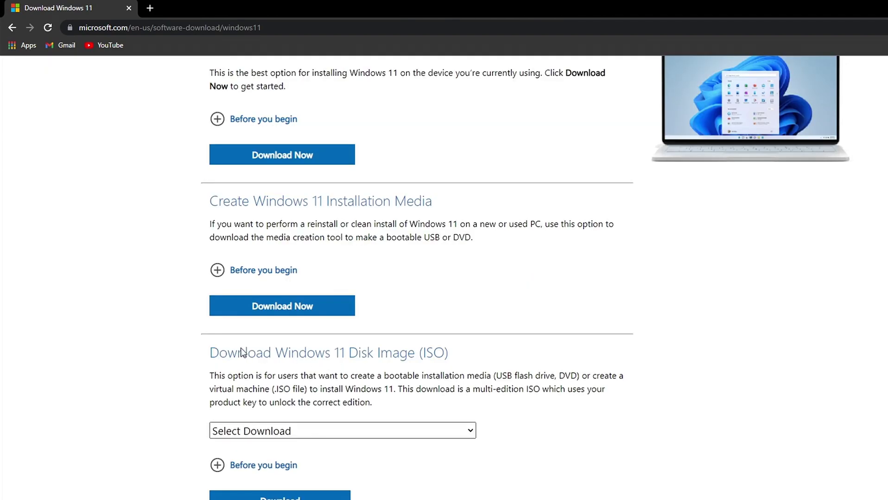
scroll(462, 356, down, 2)
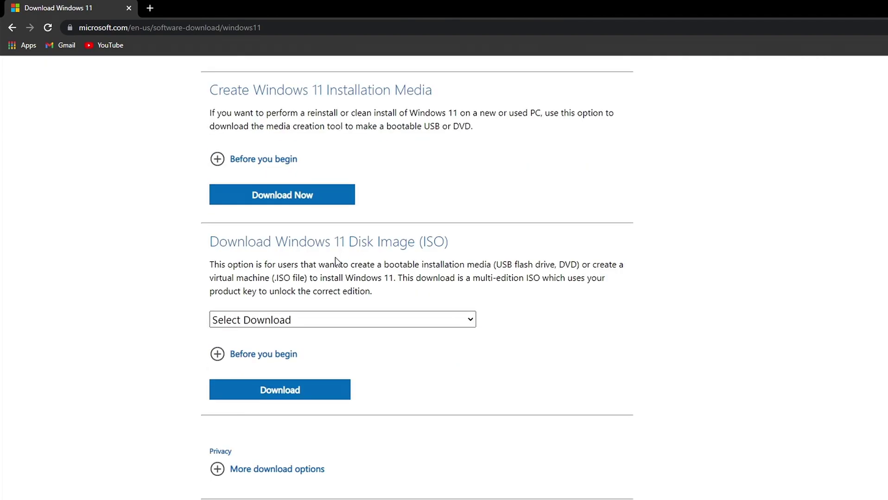
click(288, 320)
click(276, 351)
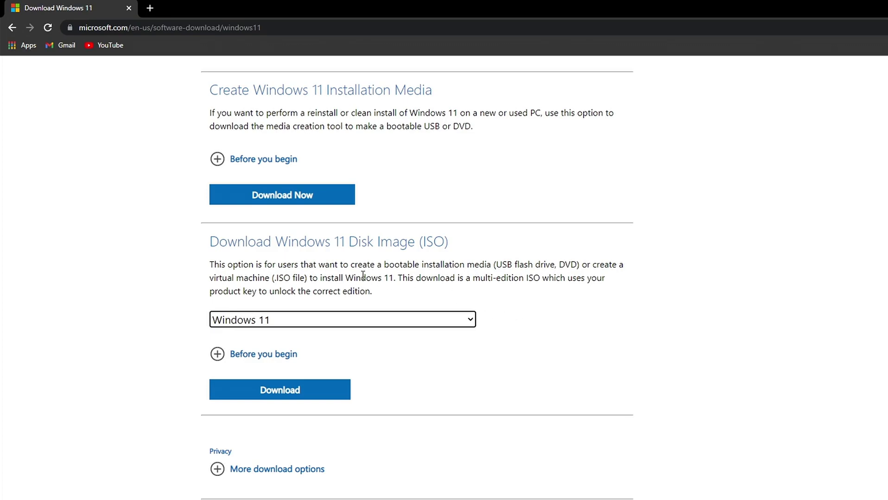
click(297, 392)
Choose English as the product language and confirm to get the 64-bit download link.
scroll(553, 362, down, 5)
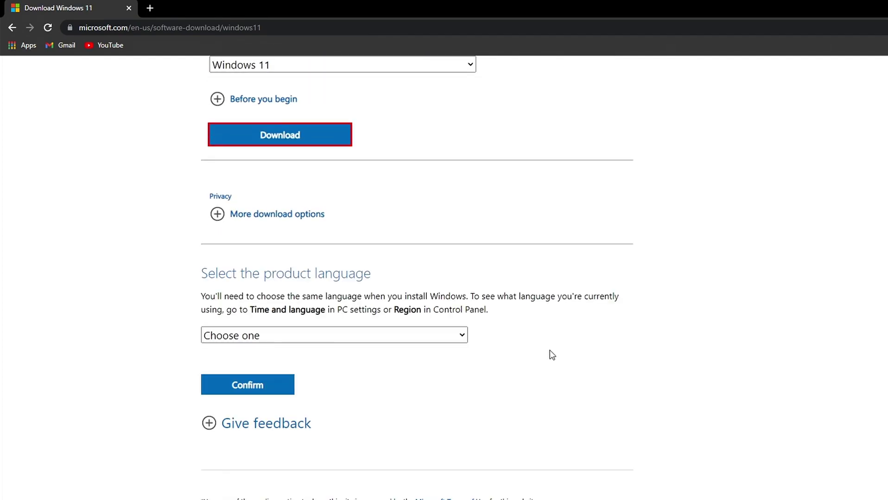
click(293, 336)
scroll(287, 274, down, 1)
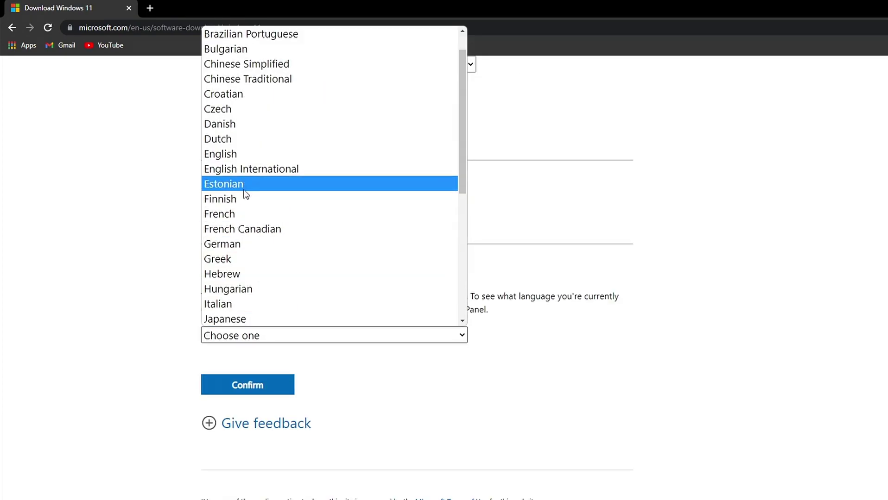
click(227, 155)
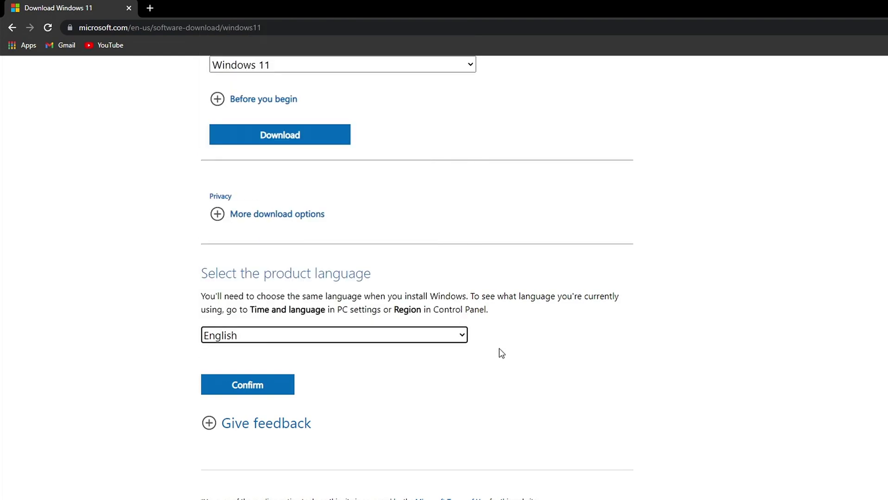
click(260, 388)
scroll(504, 395, down, 4)
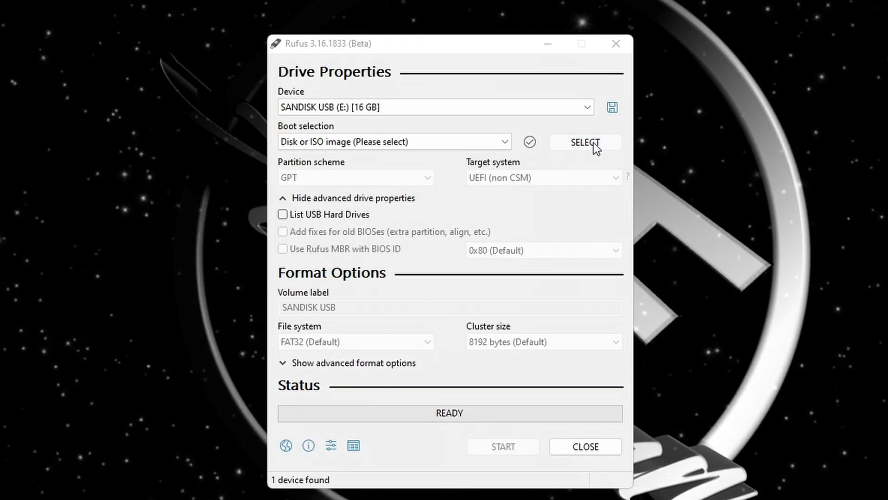
Load Windows 11.iso from Downloads as the boot image.
click(595, 147)
click(435, 200)
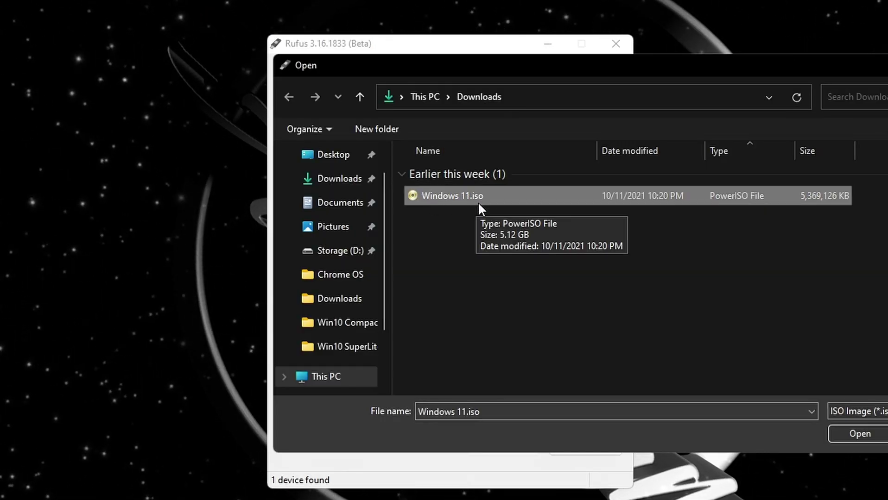
click(841, 434)
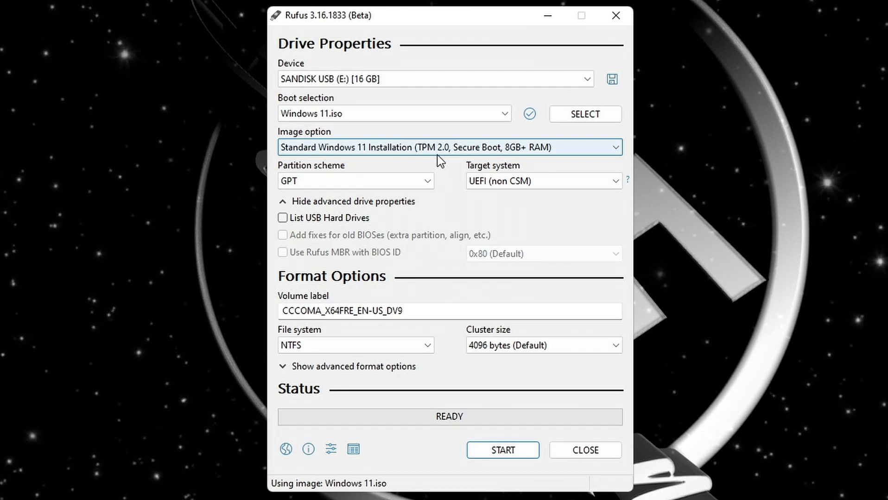
Set the image option to Windows To Go.
mouse_move(437, 155)
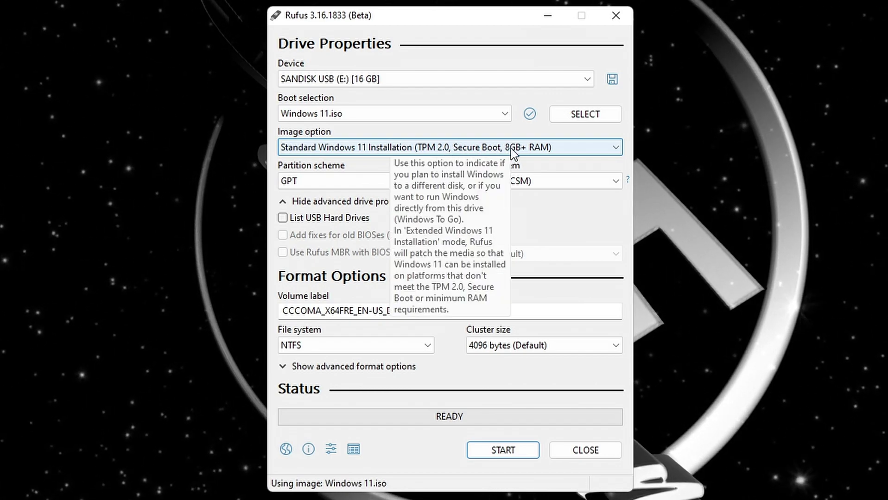
click(607, 150)
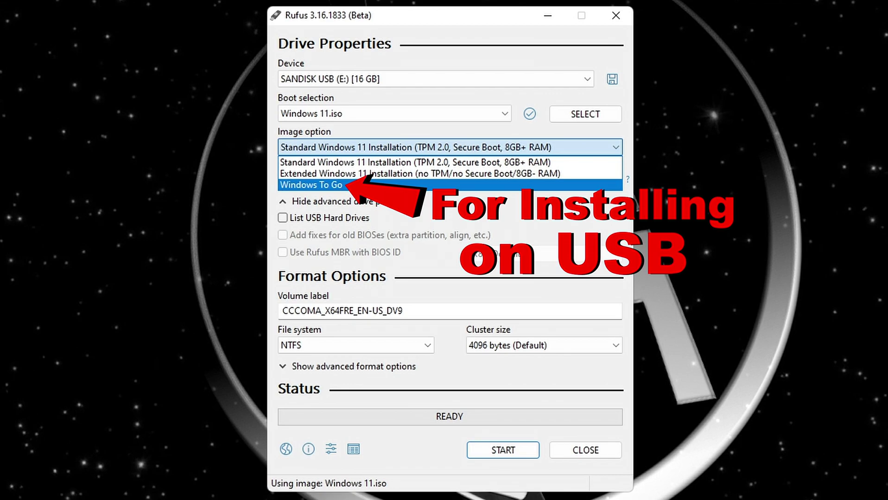
click(363, 185)
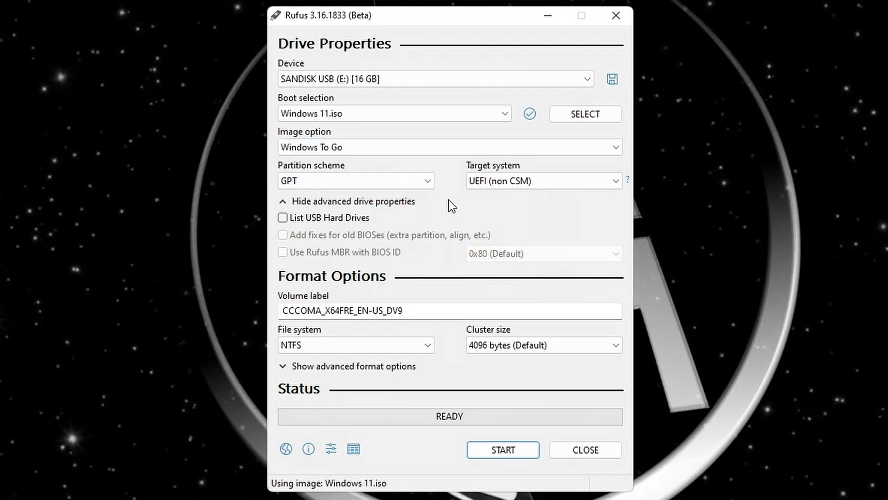
Switch the partition scheme to MBR and start writing to bring up the edition selection.
click(430, 181)
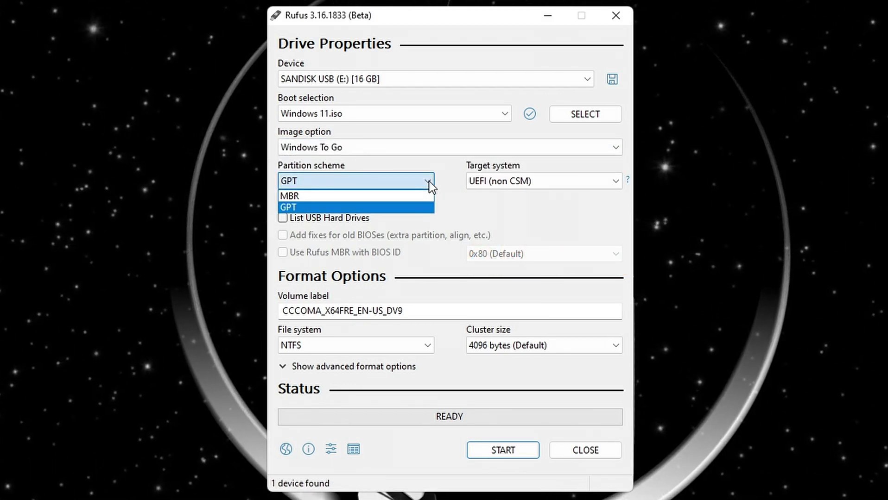
click(345, 199)
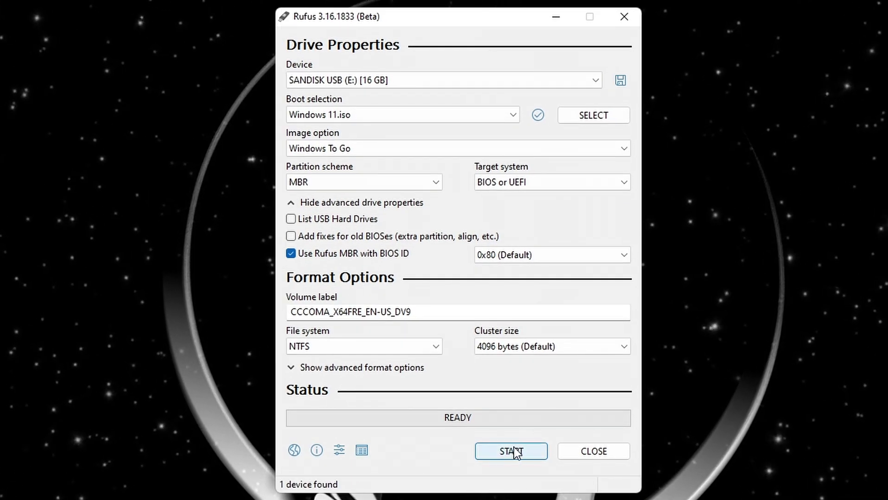
click(512, 454)
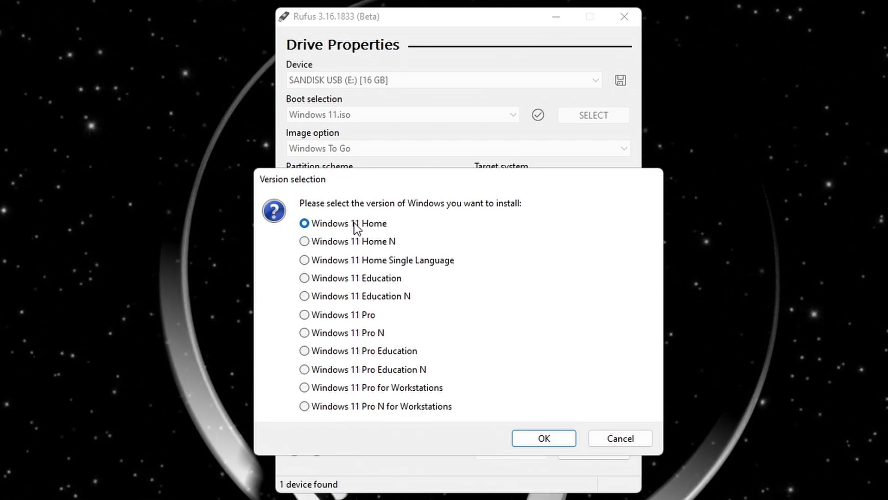
Write Windows 11 Home to the stick, accepting the data-erase warning.
click(546, 443)
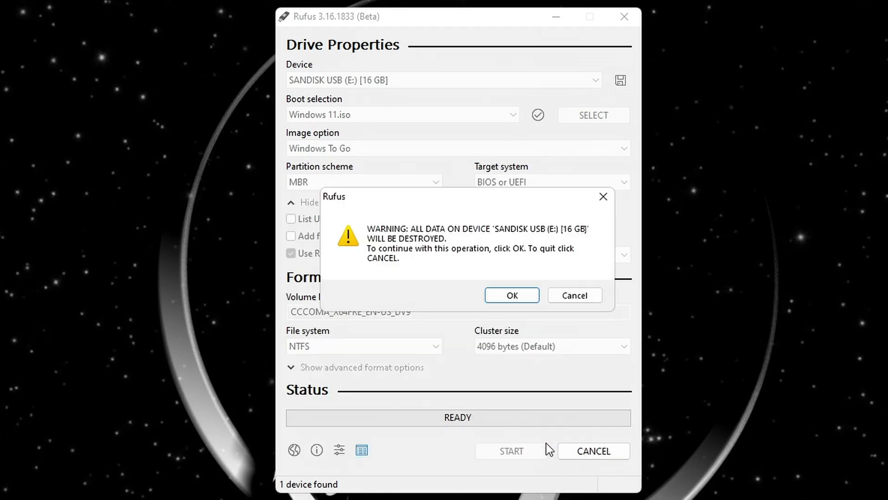
click(516, 298)
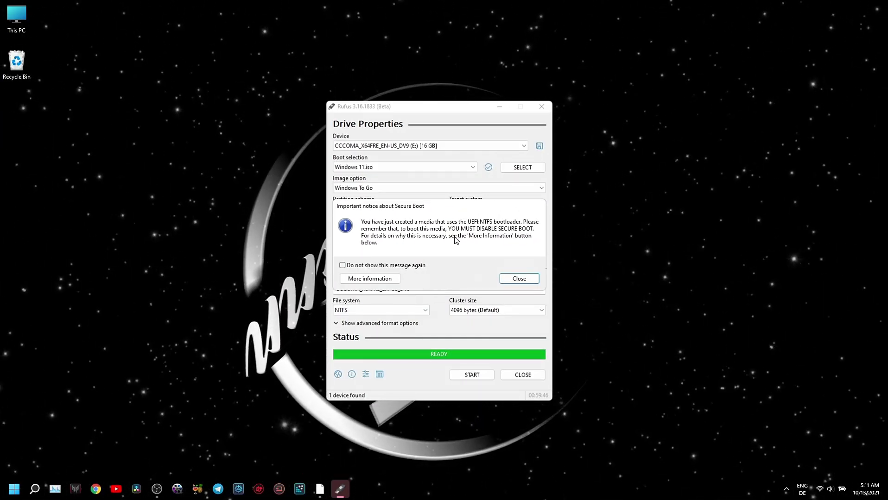
Dismiss the Secure Boot notice, close Rufus and restart Windows.
click(519, 279)
click(523, 375)
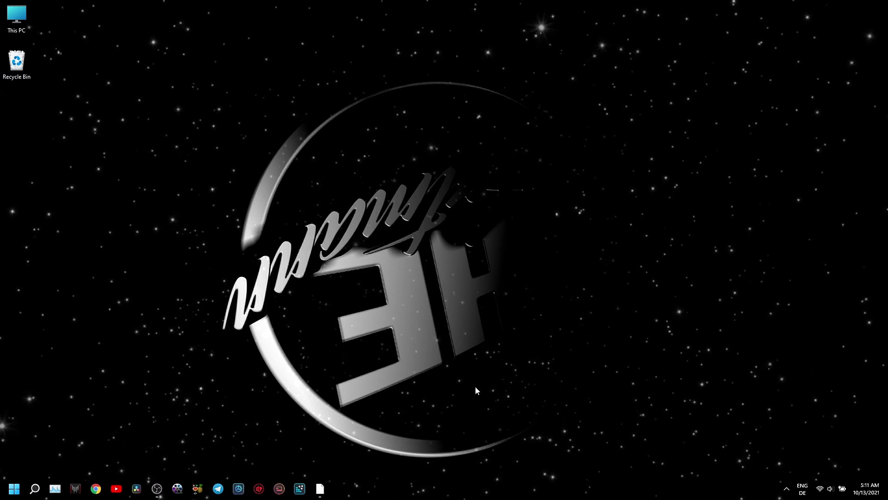
key(super)
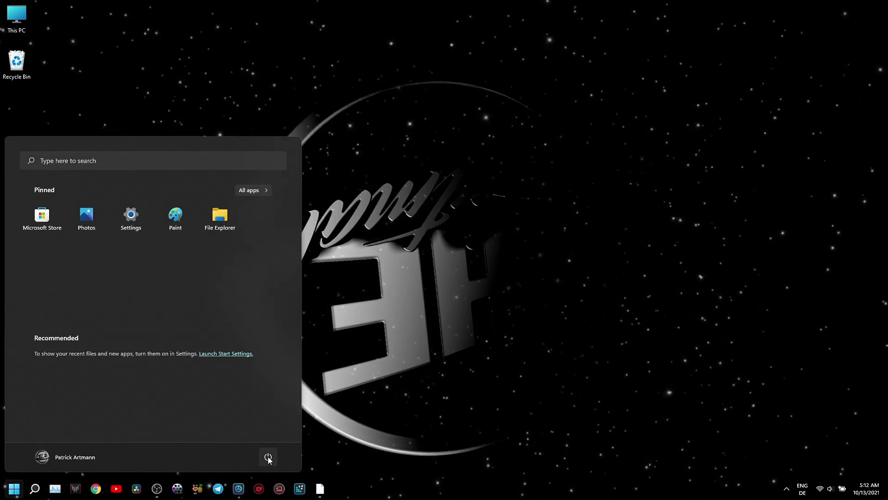
click(268, 458)
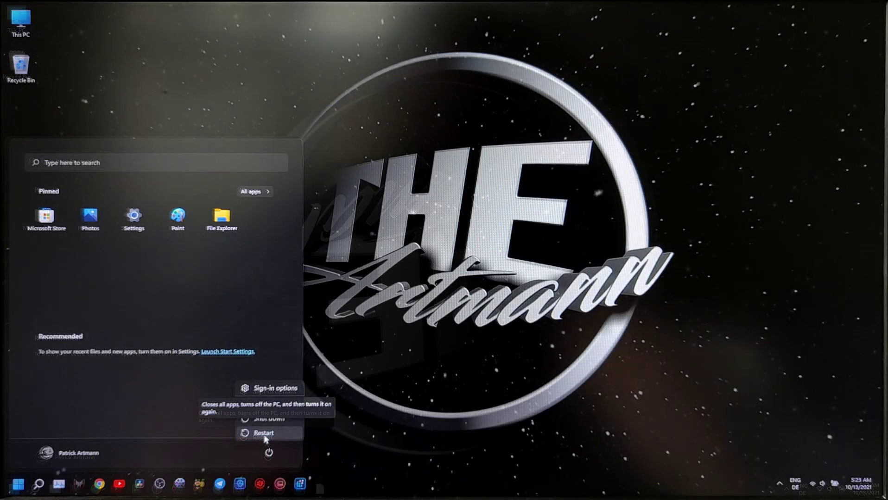
click(265, 434)
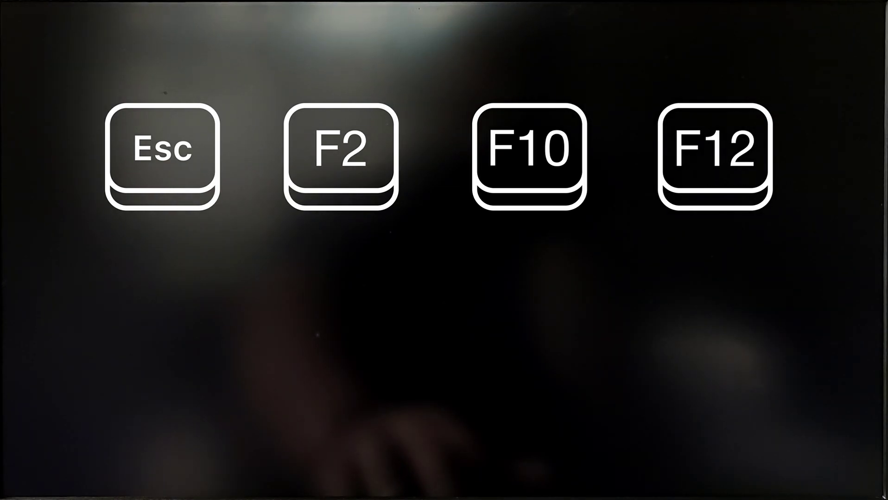
Boot from the USB HDD: SanDisk entry in the F12 boot menu.
key(F12)
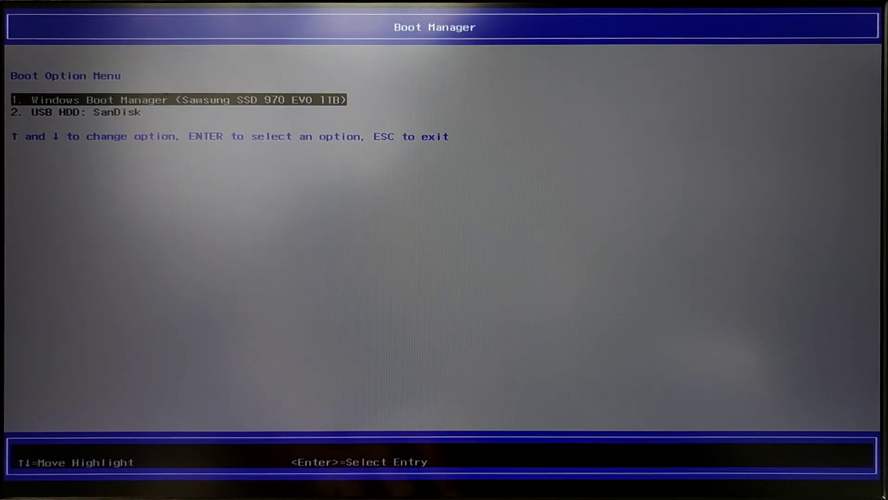
key(Down)
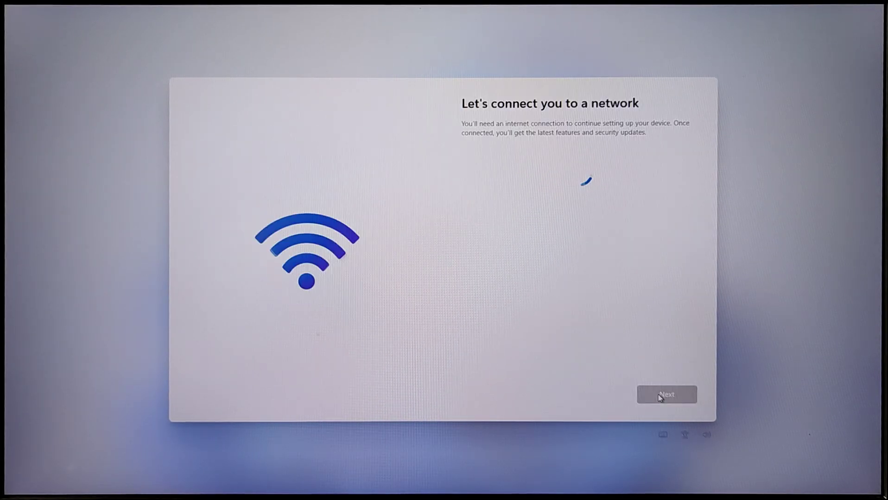
Continue past the network page, sign in with the Microsoft account password and begin PIN setup.
click(663, 395)
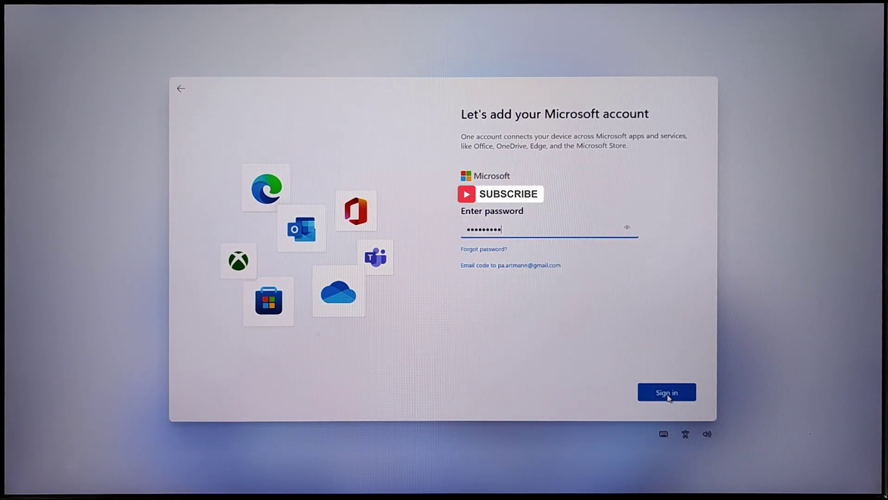
click(667, 393)
click(666, 393)
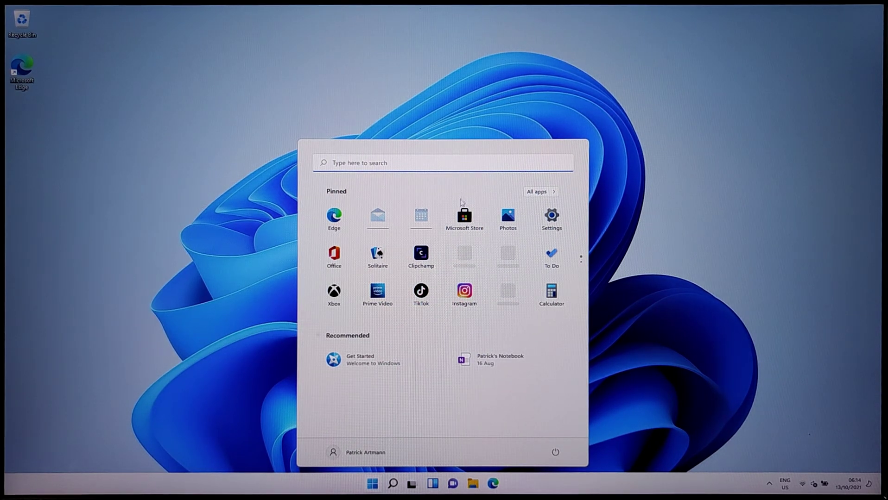
Open File Explorer, look inside the System (E:) drive, then return to This PC.
key(Escape)
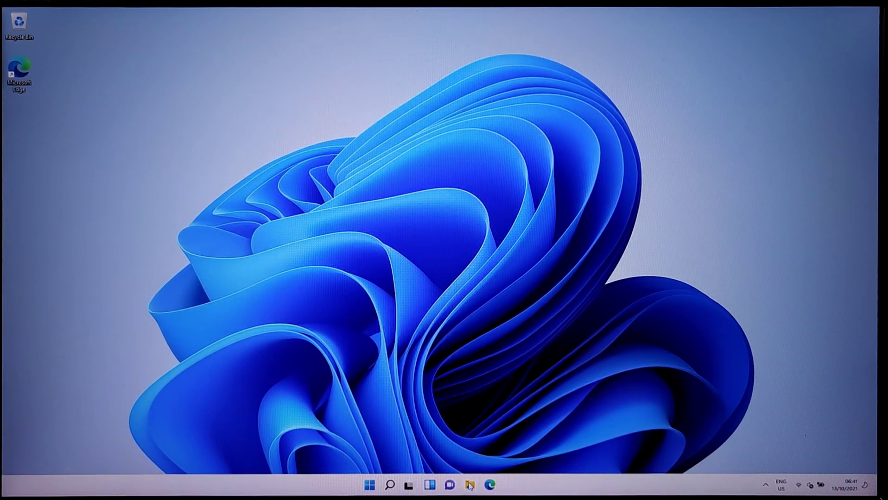
click(470, 485)
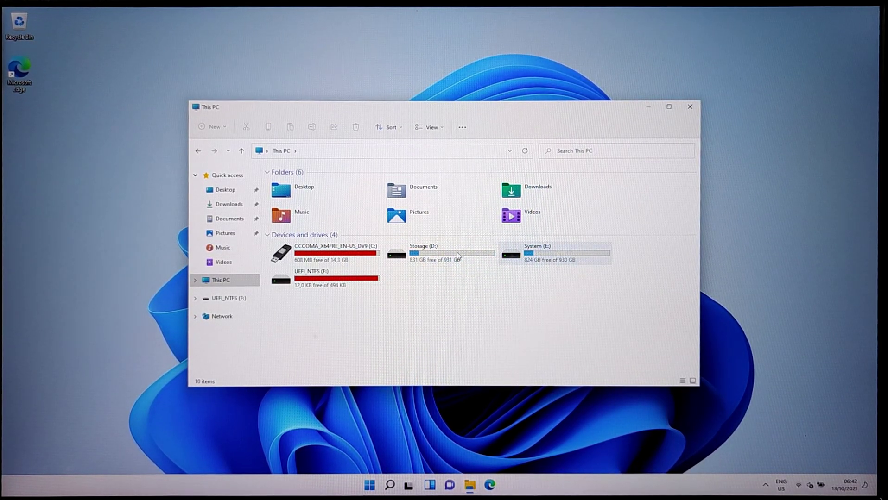
double_click(561, 256)
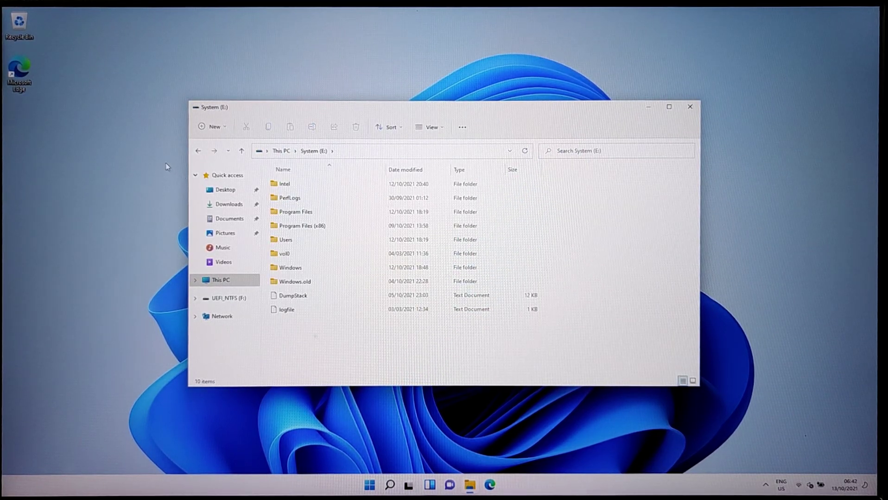
click(196, 150)
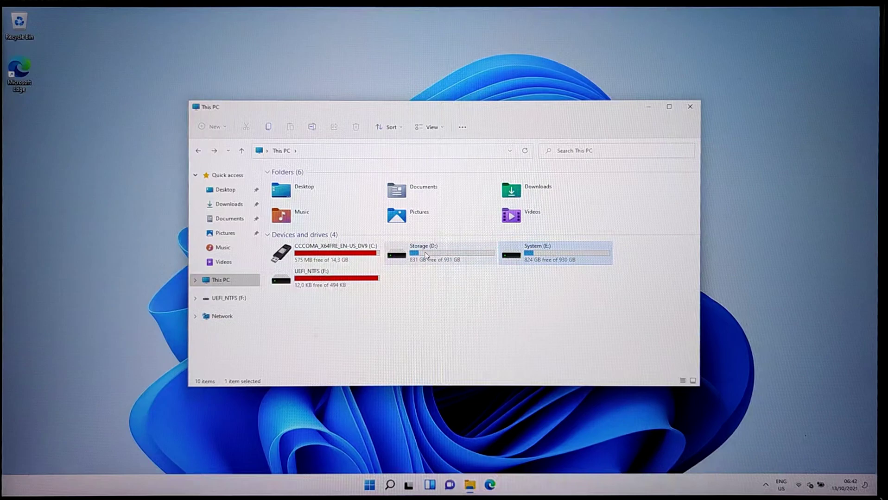
Open This PC's Properties to show Windows 11 Home 21H2, build 22000.194.
click(425, 300)
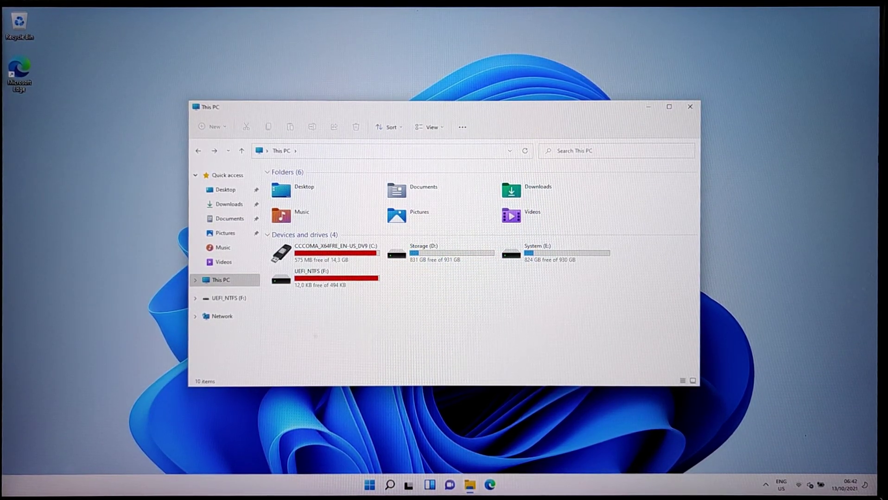
right_click(456, 325)
click(489, 376)
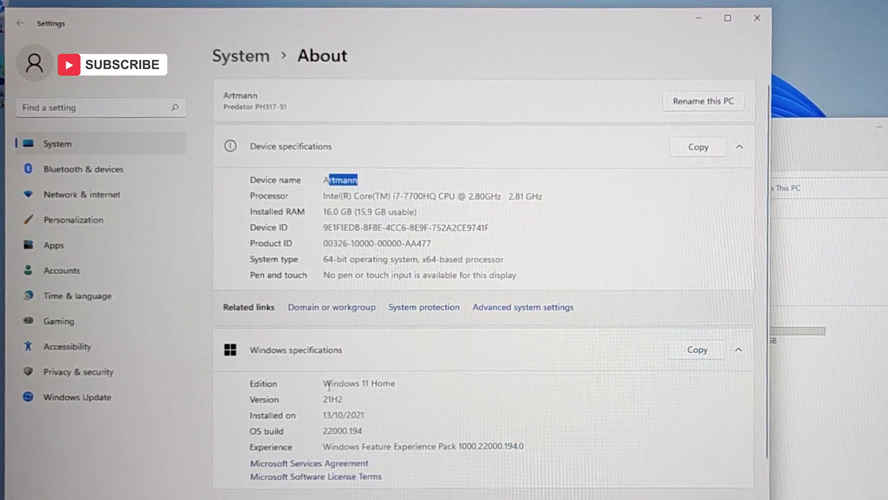
Highlight the Windows version 21H2 and install date on About, then close Settings and File Explorer.
click(327, 386)
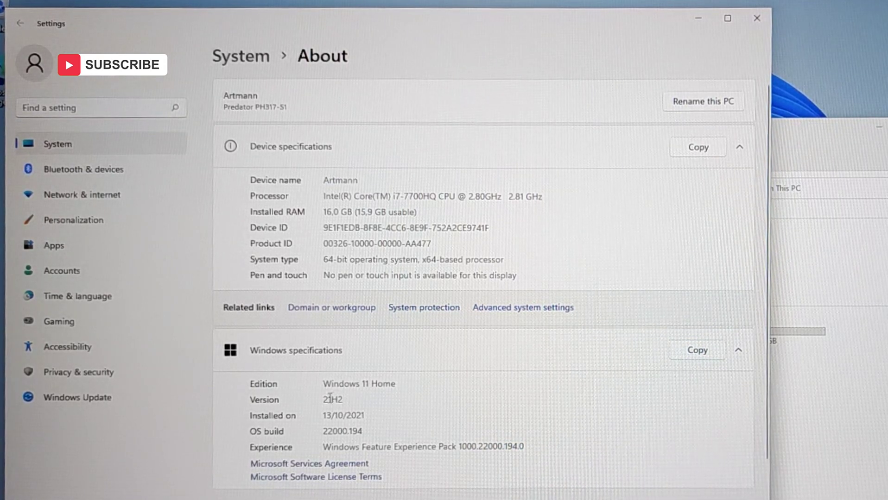
double_click(330, 397)
drag(326, 416, 378, 419)
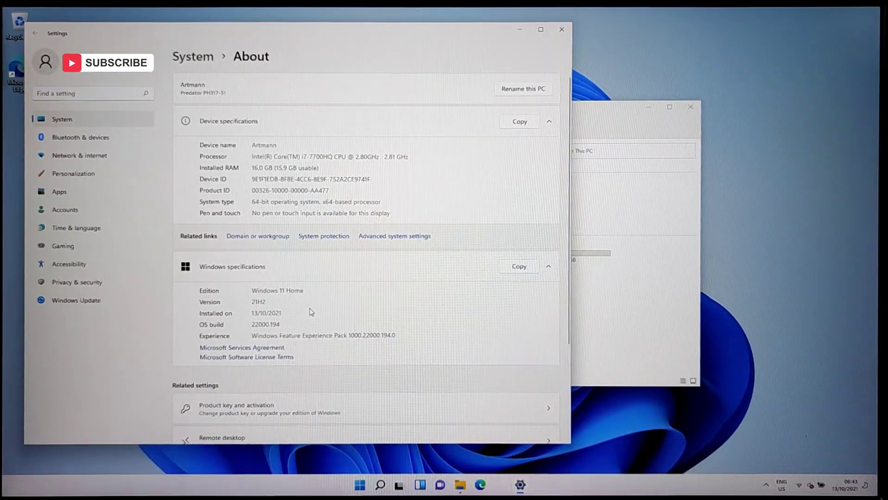
click(561, 30)
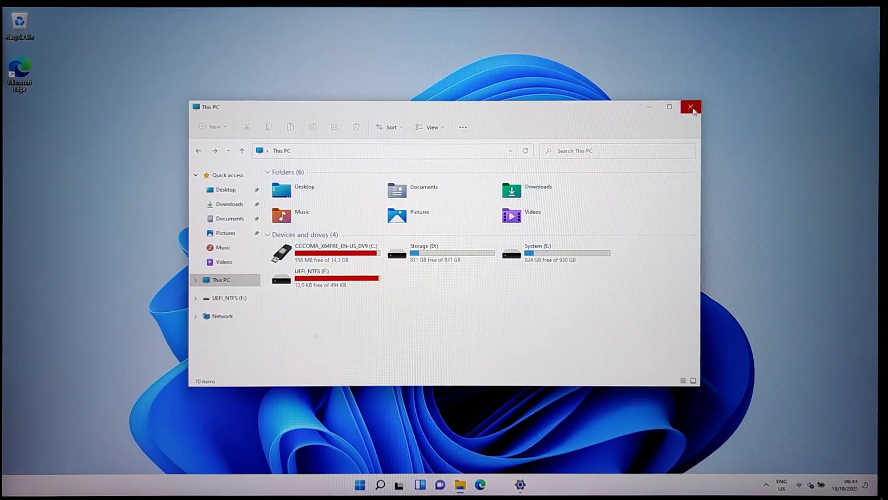
click(690, 106)
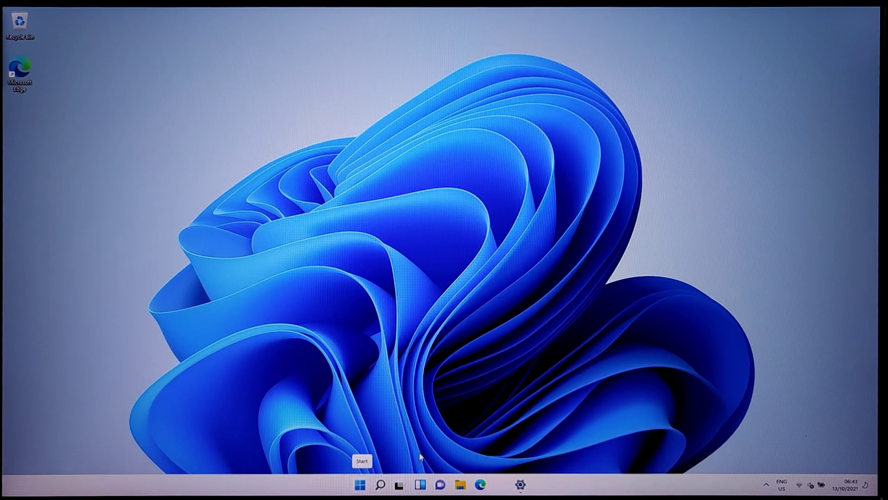
Boot the old PC from the SanDisk stick via the Legacy BIOS boot menu.
key(super)
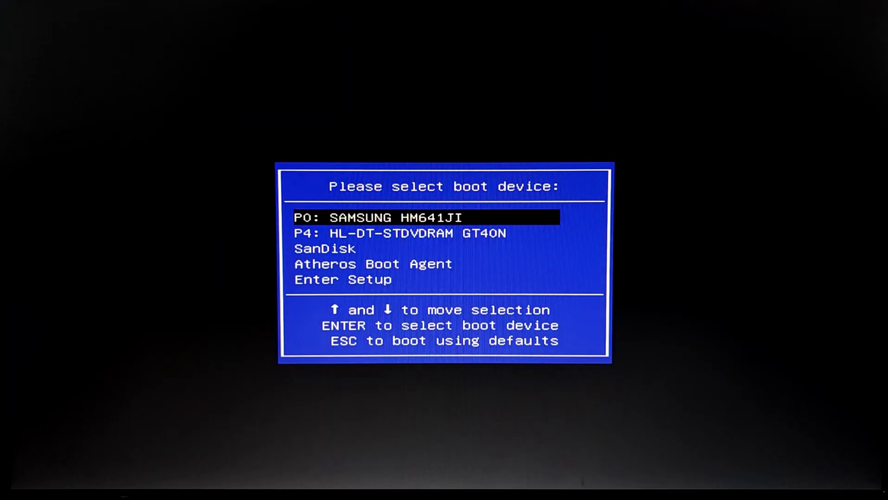
key(Down)
key(Down)
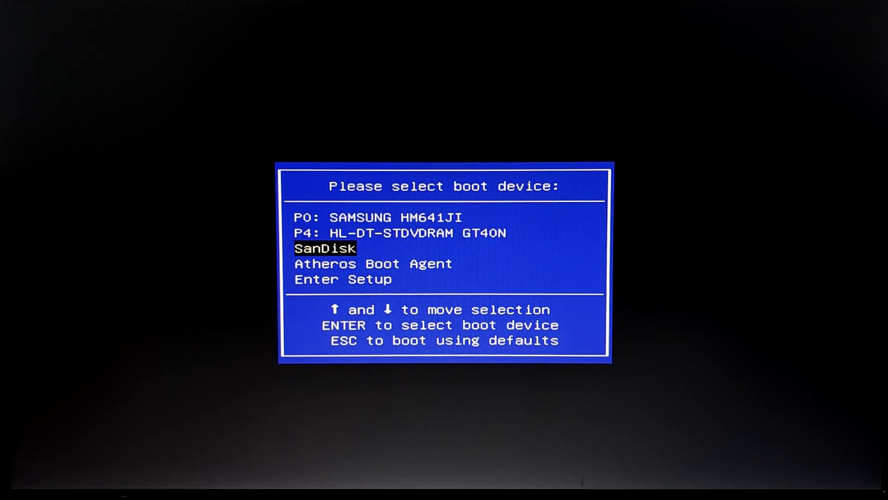
key(Return)
key(Return)
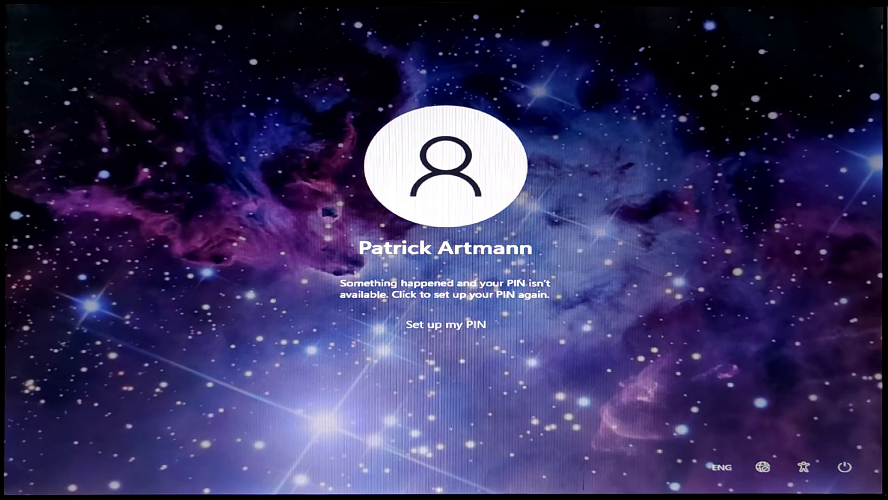
Join the secured Wi-Fi network with its security key and sign in with the account password.
click(762, 467)
click(658, 97)
text(••••••••••••••••)
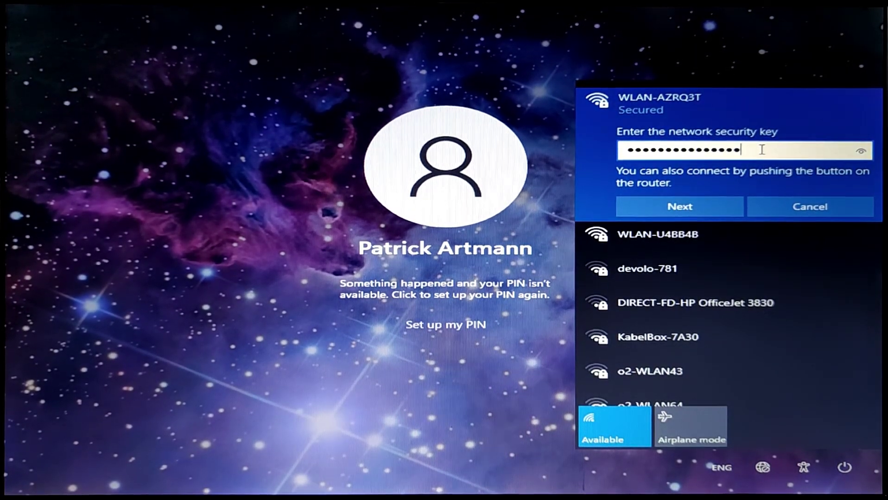
key(Return)
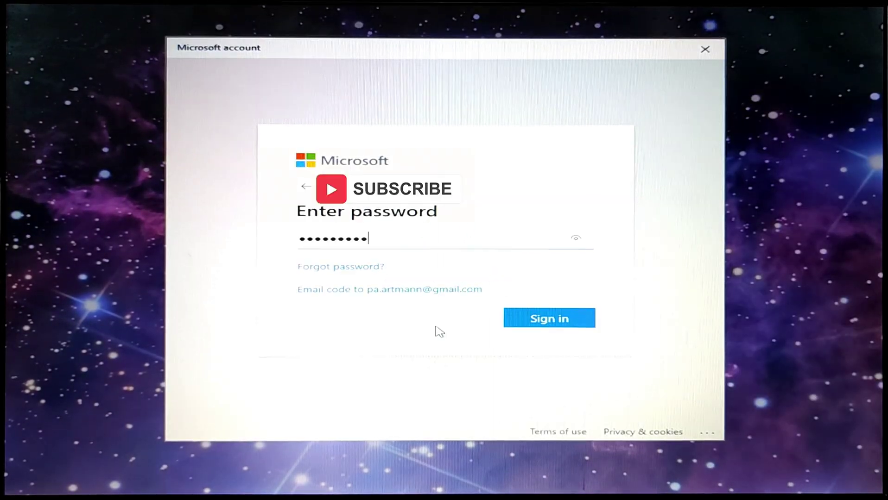
key(Return)
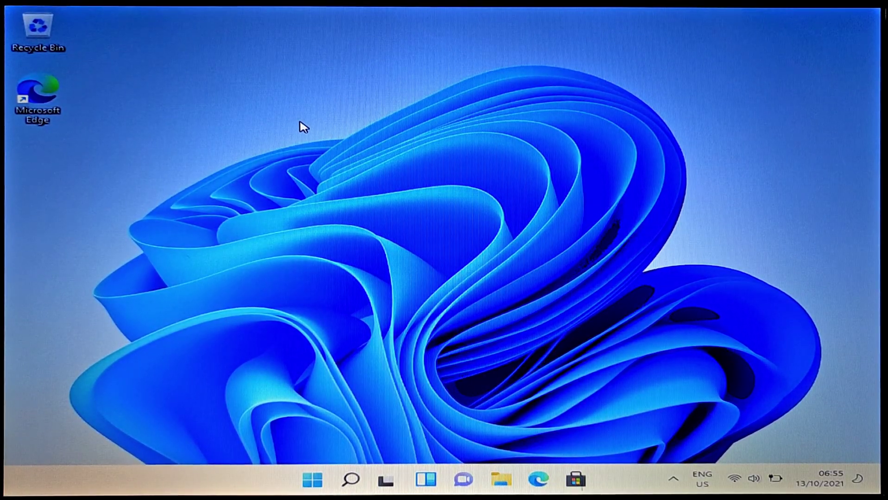
List This PC's drives, check DVD RW Drive (H:) properties, then open the PC's About information.
click(500, 480)
click(182, 306)
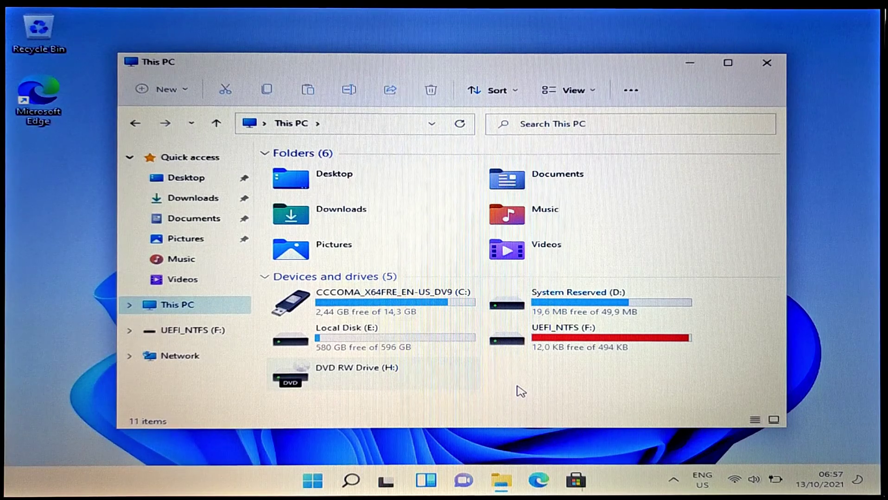
right_click(464, 389)
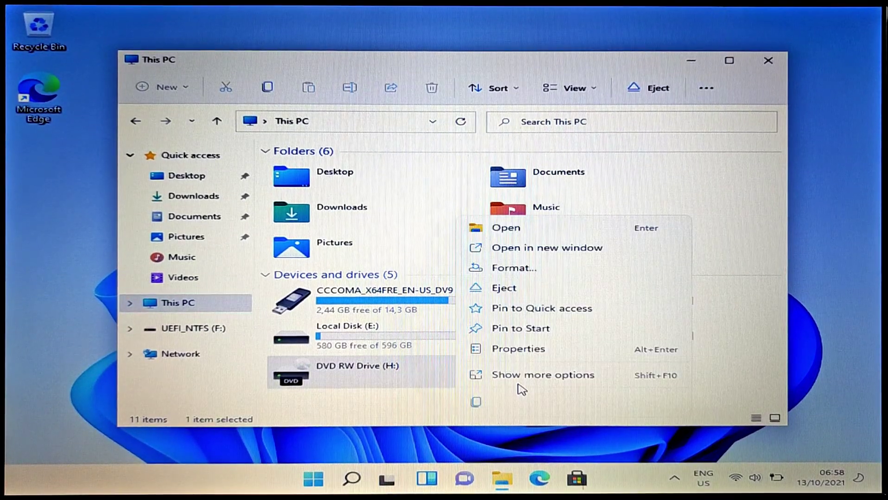
click(517, 350)
click(753, 161)
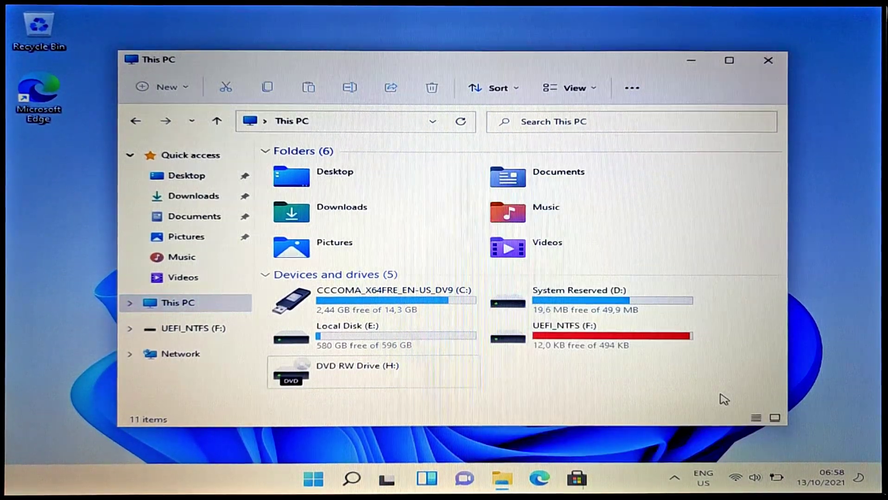
right_click(520, 419)
click(581, 392)
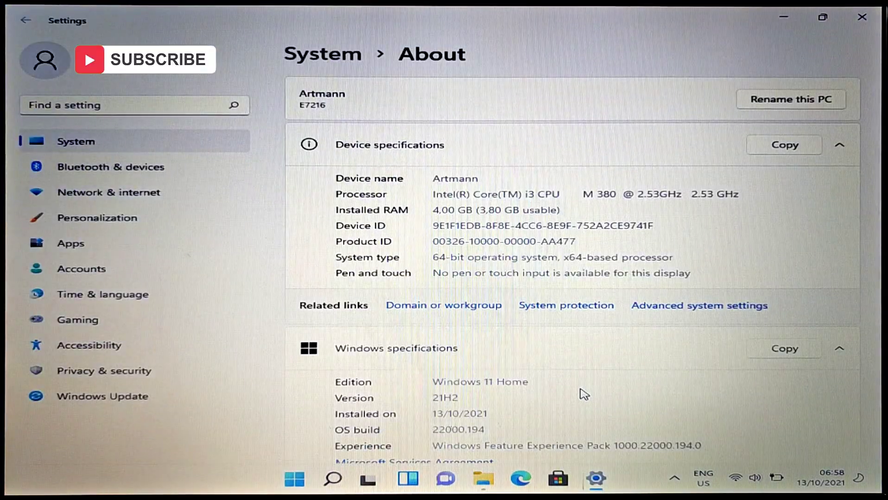